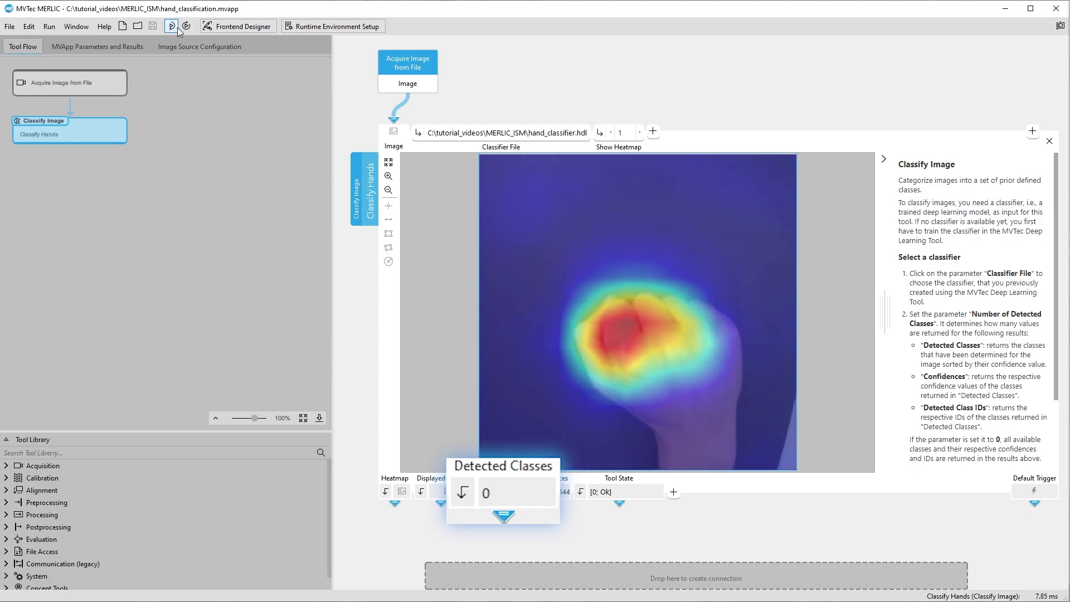
Step: Stop the continuously running MVApp and bring up the Image Sources configuration page
click(175, 26)
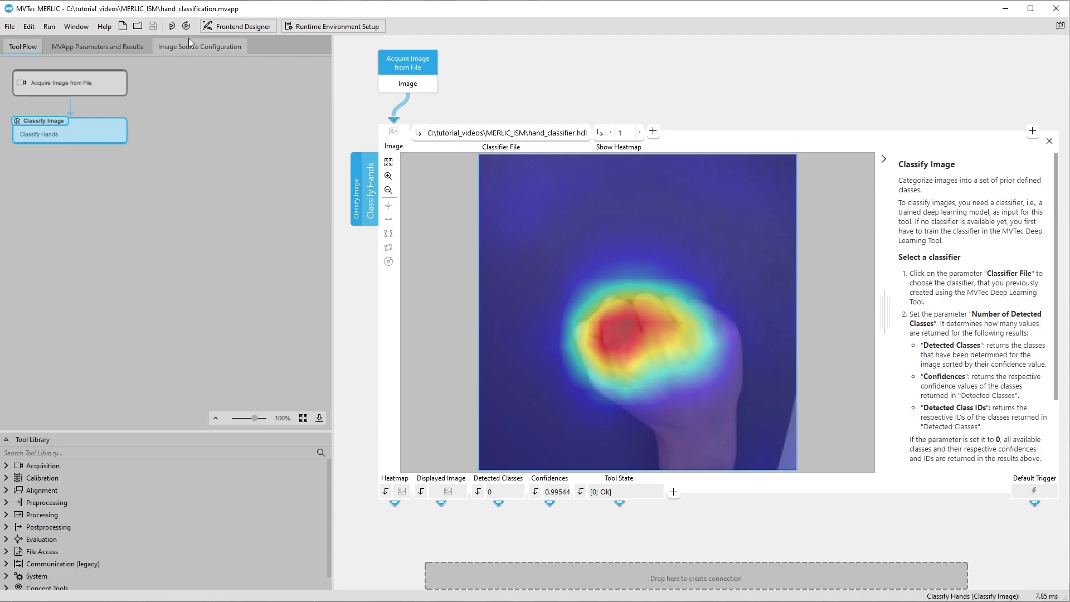
click(196, 45)
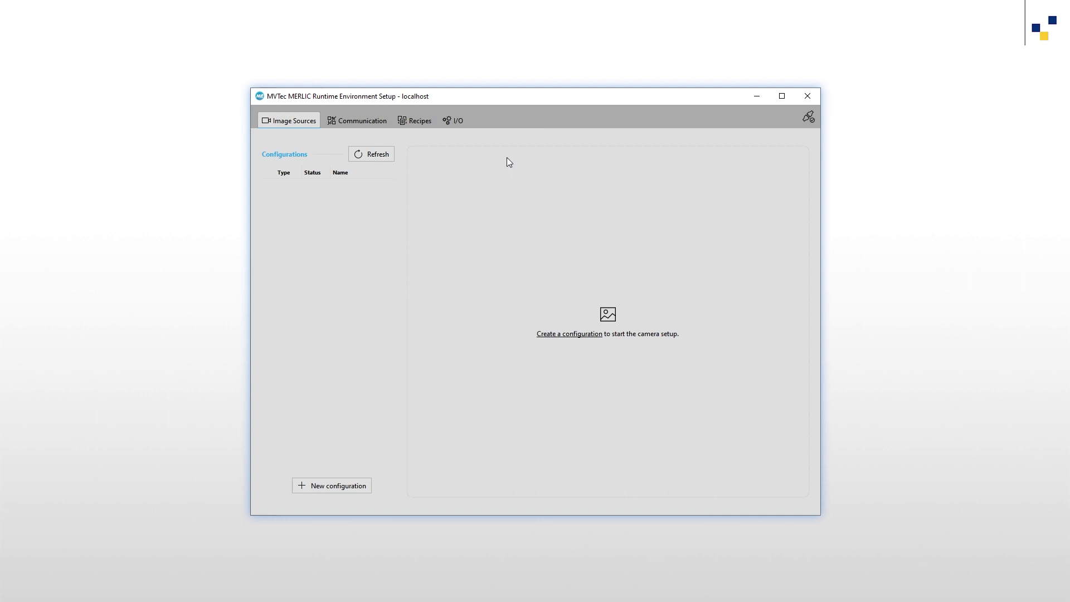
Step: Create a new shared image source configuration named 'Offline Images'
click(368, 485)
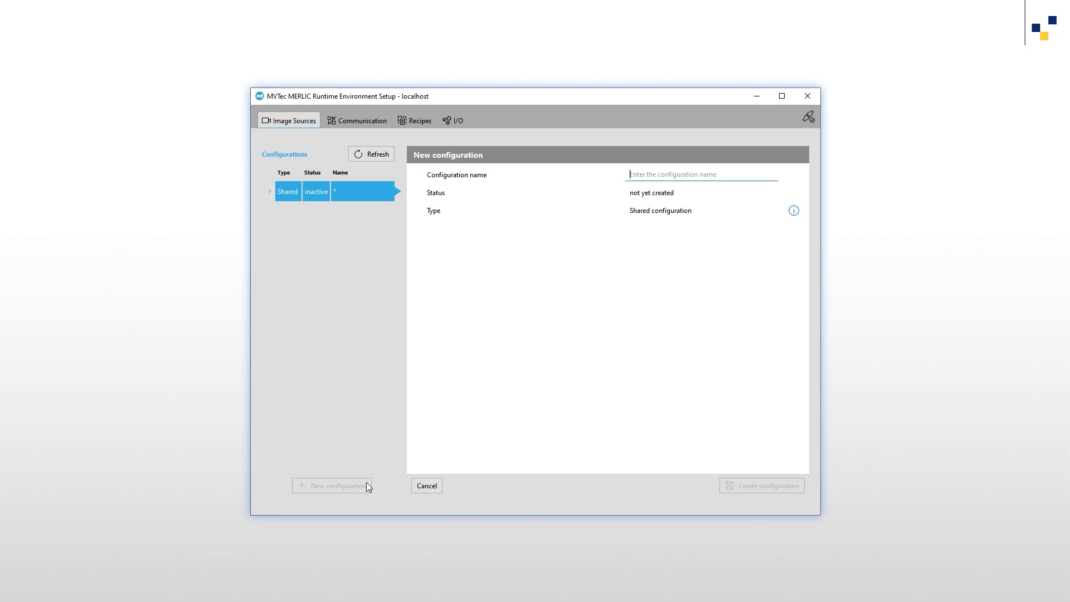
text(Offl)
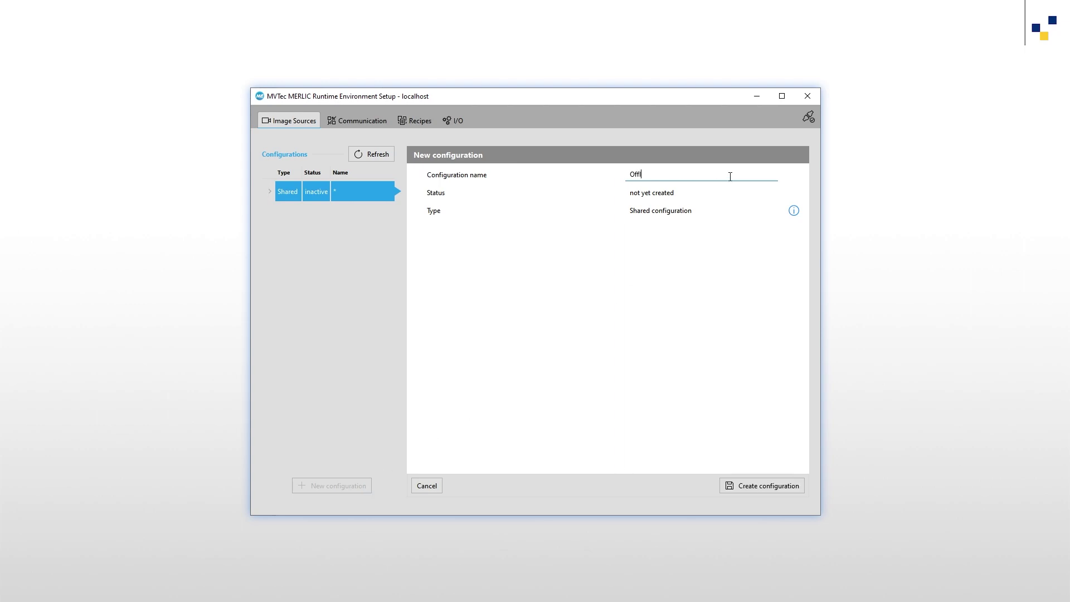
text(ine Images)
click(786, 485)
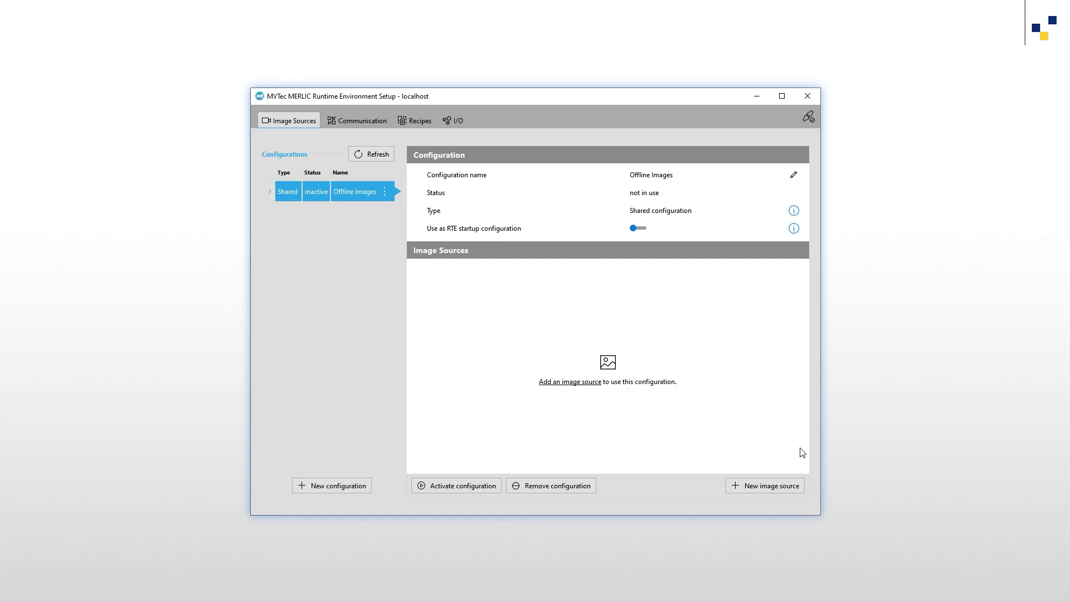
Step: Add an Image Directory source named 'Hands' reading C:\tutorial_videos\MERLIC_ISM\images
click(794, 485)
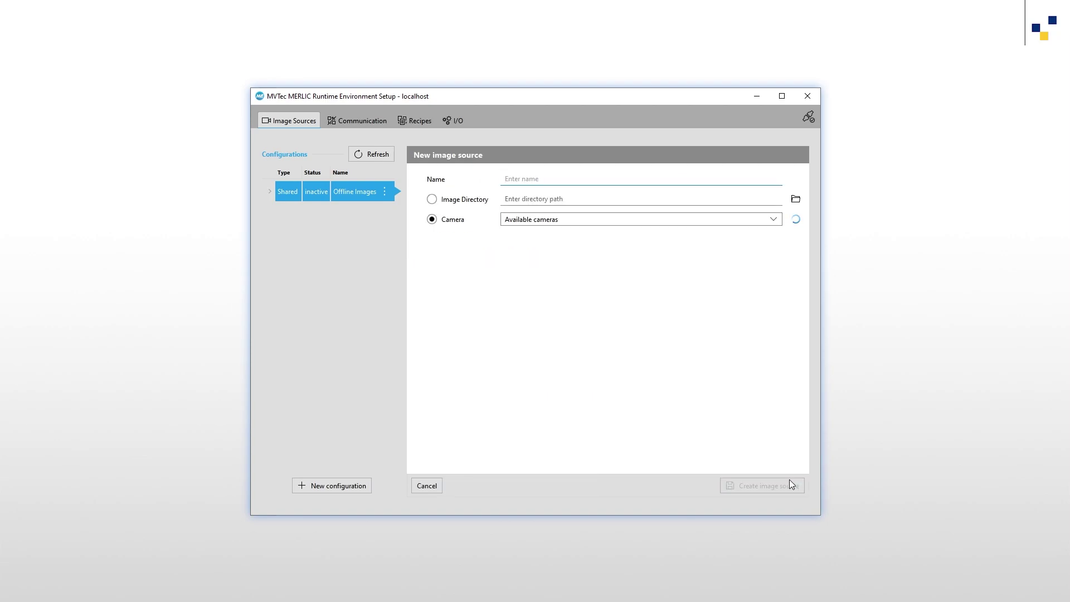
click(433, 200)
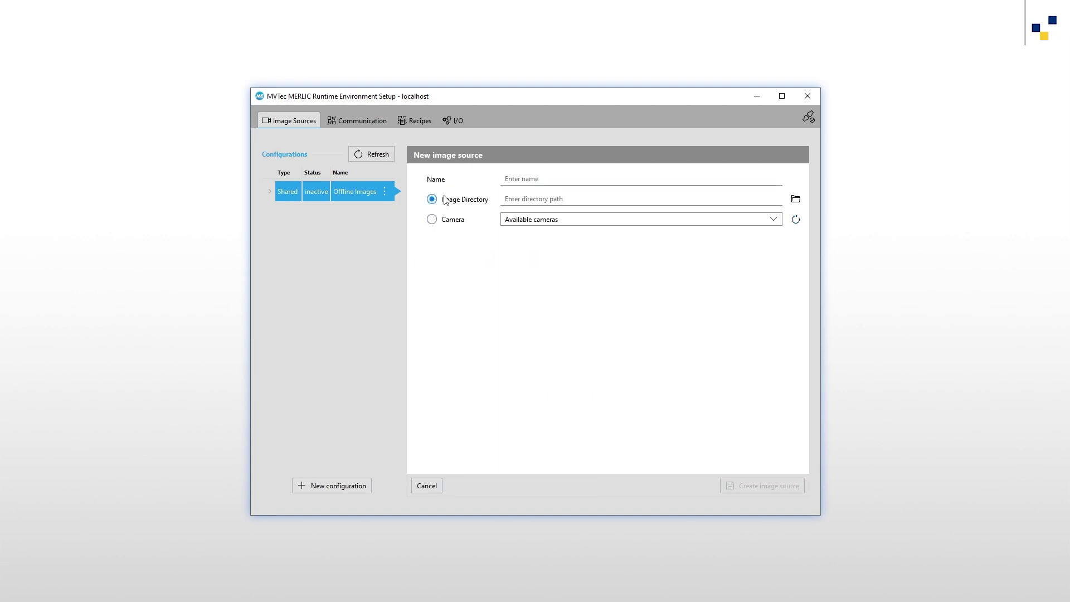
click(598, 180)
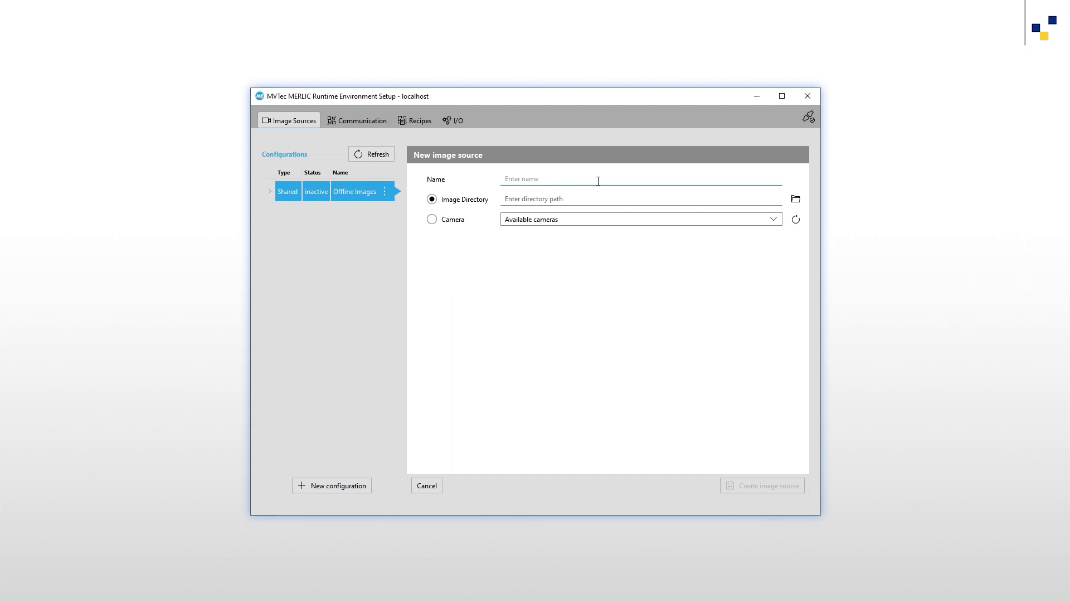
text(Hands)
click(795, 199)
click(769, 485)
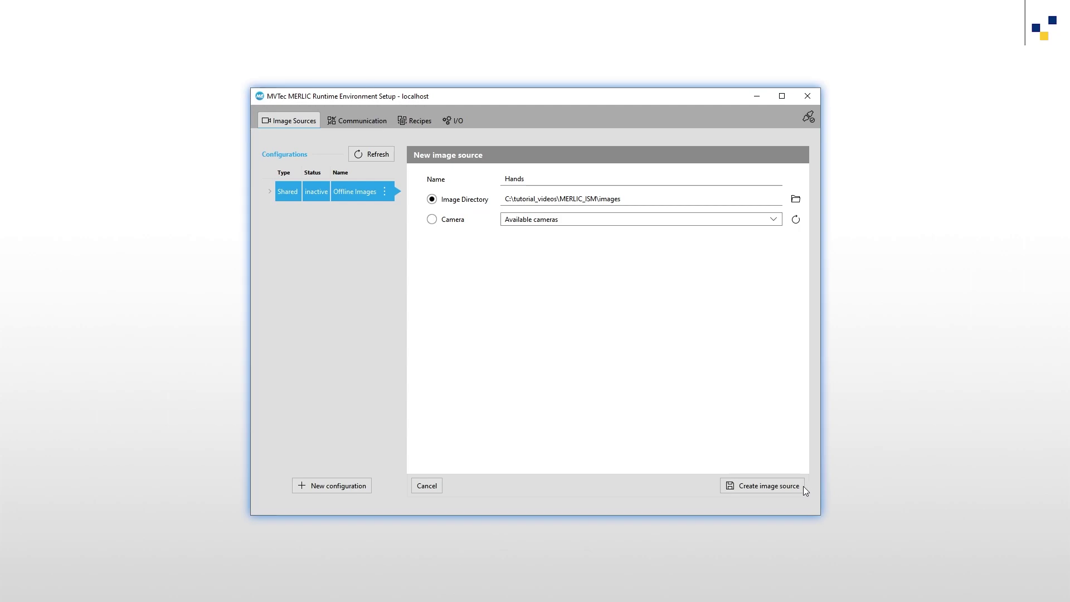
click(798, 486)
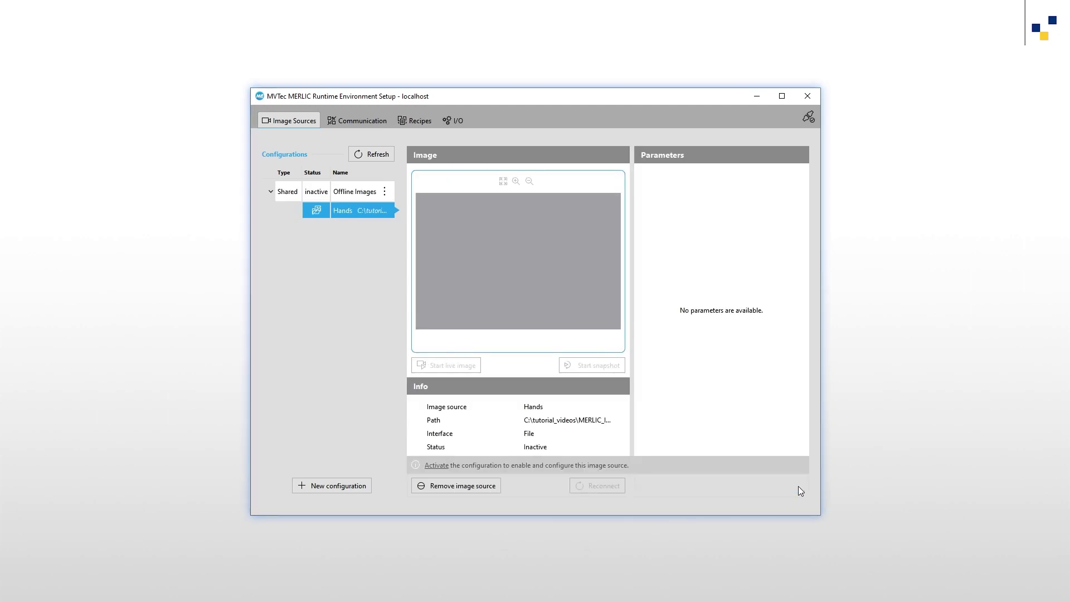
Step: Activate Offline Images and grab two hand snapshots from the Hands source
click(429, 465)
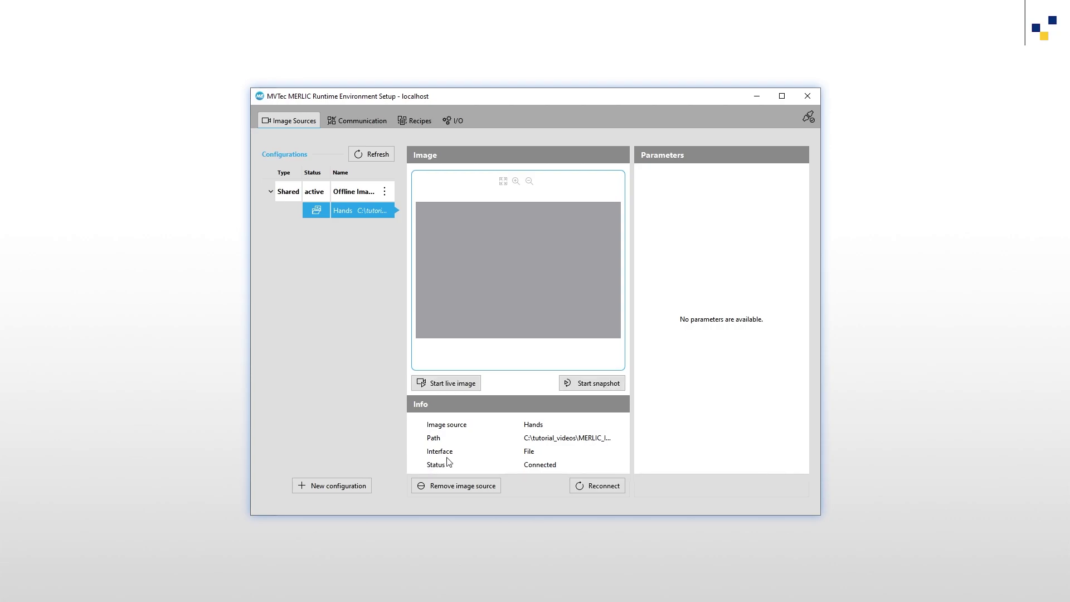
click(590, 385)
click(589, 385)
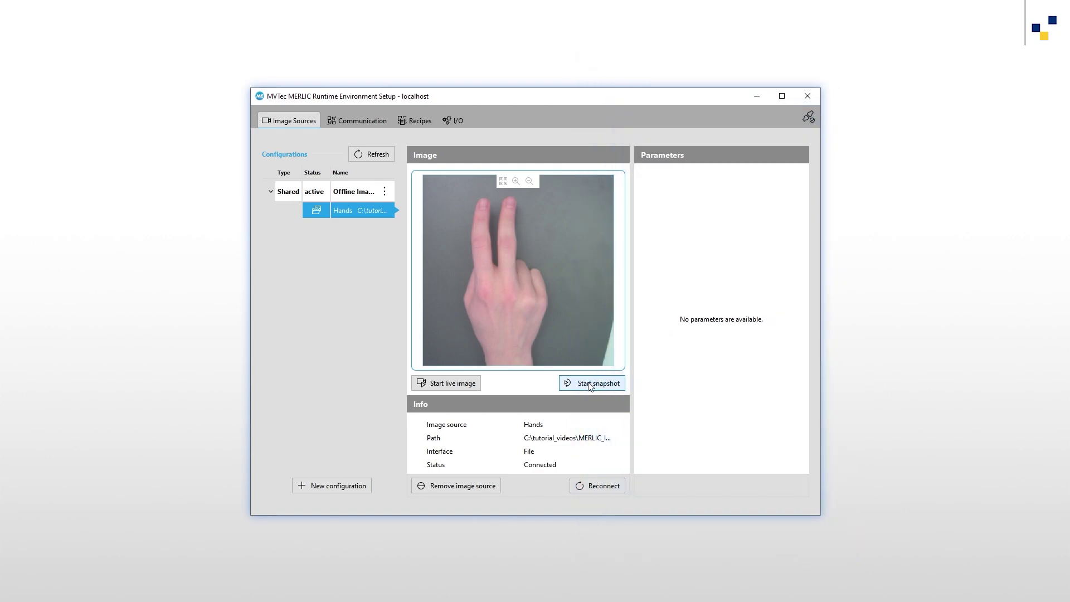
Step: Create a second shared configuration named 'Live Images'
click(330, 485)
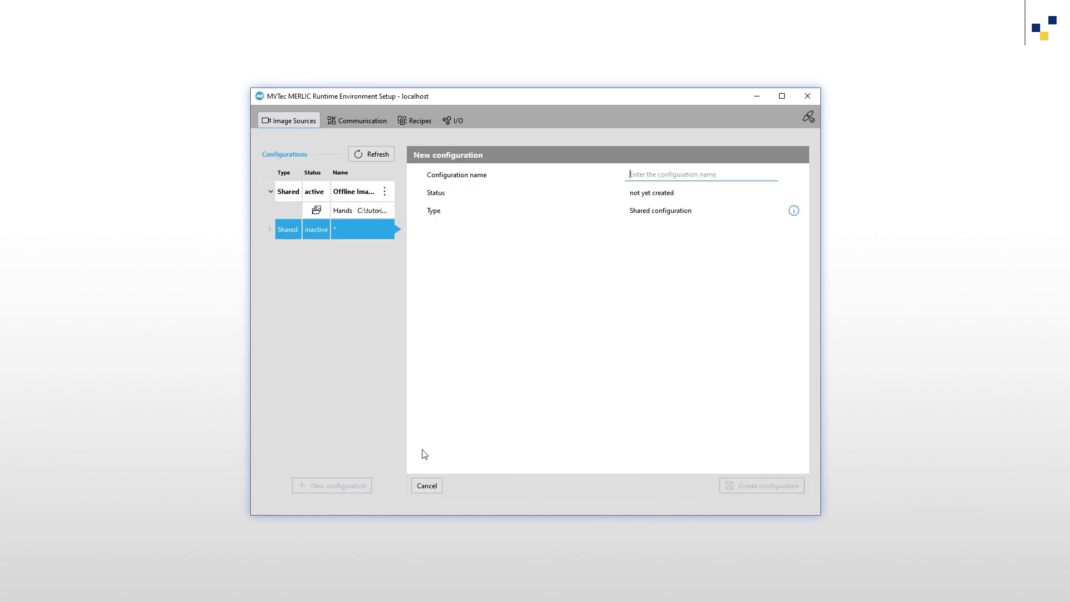
click(731, 180)
text(Live Images)
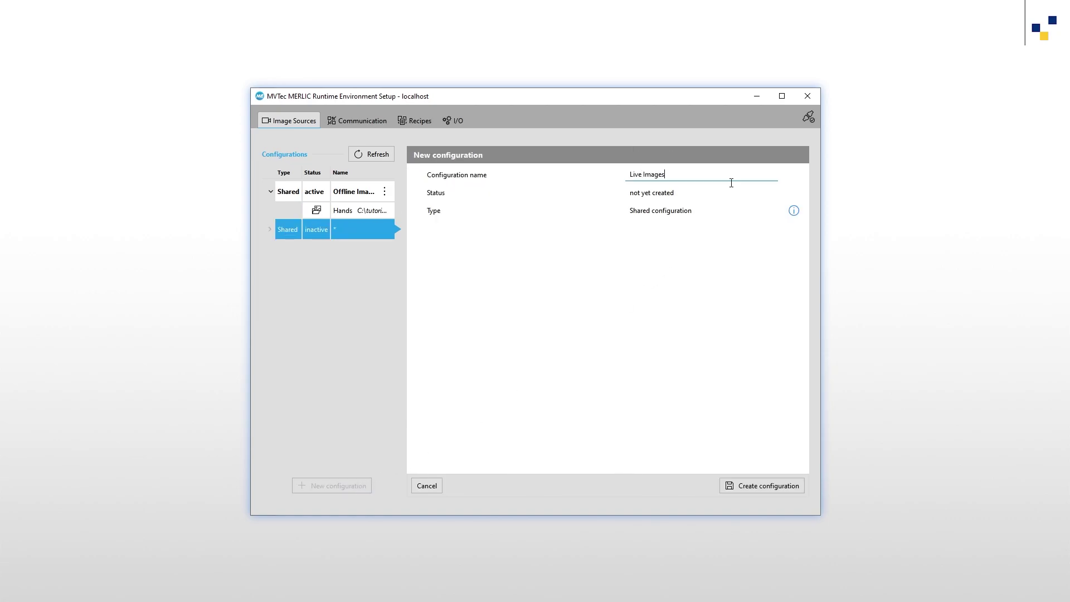
click(768, 484)
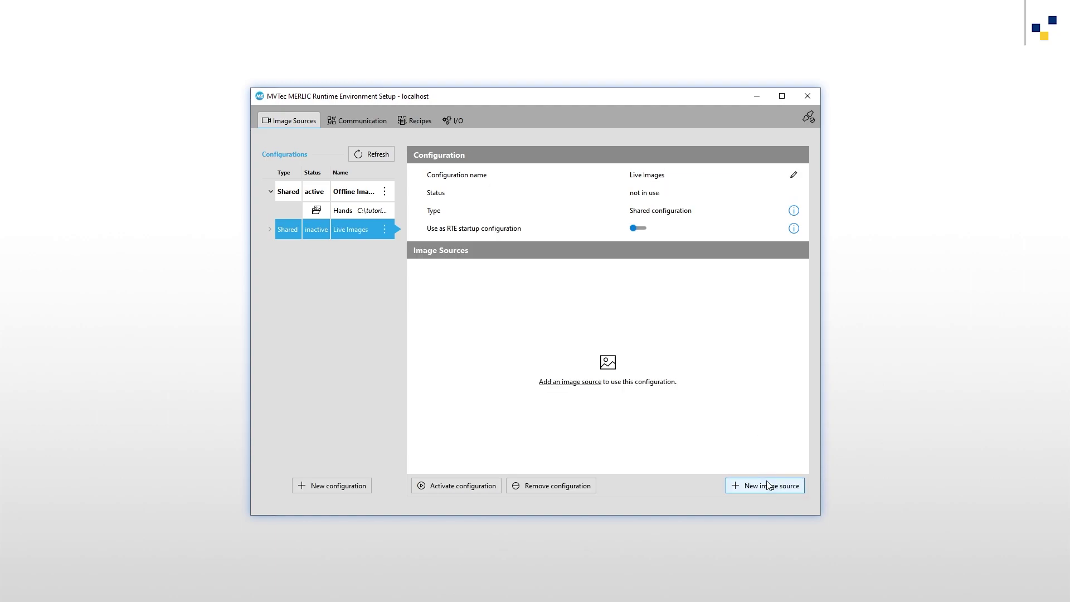
Step: Add a camera image source named 'Hands' using the Tutorial USB3Vision camera
click(767, 484)
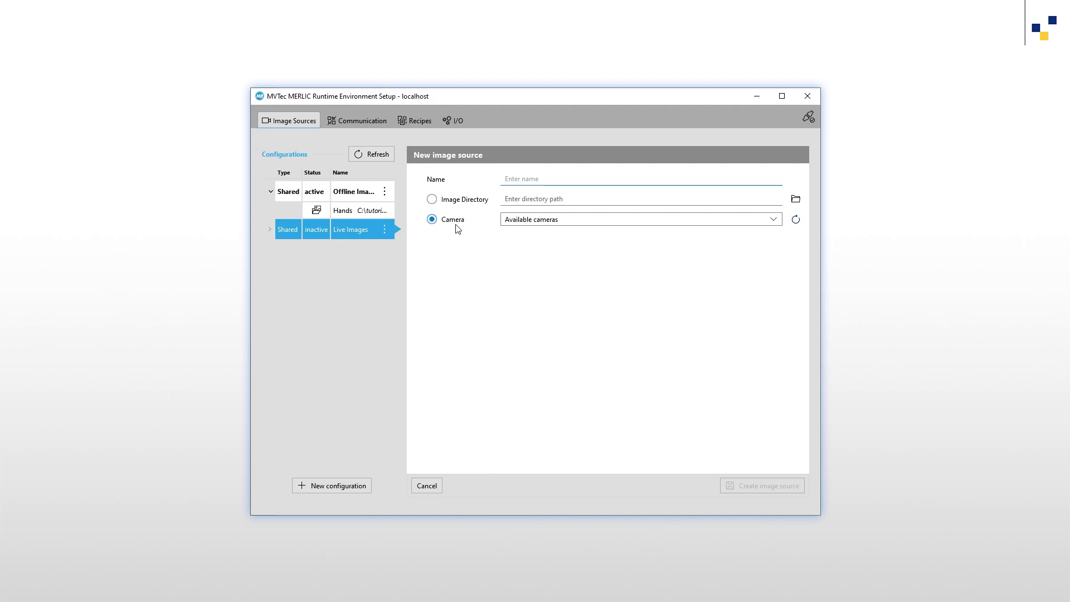
click(556, 180)
text(Hands)
click(773, 219)
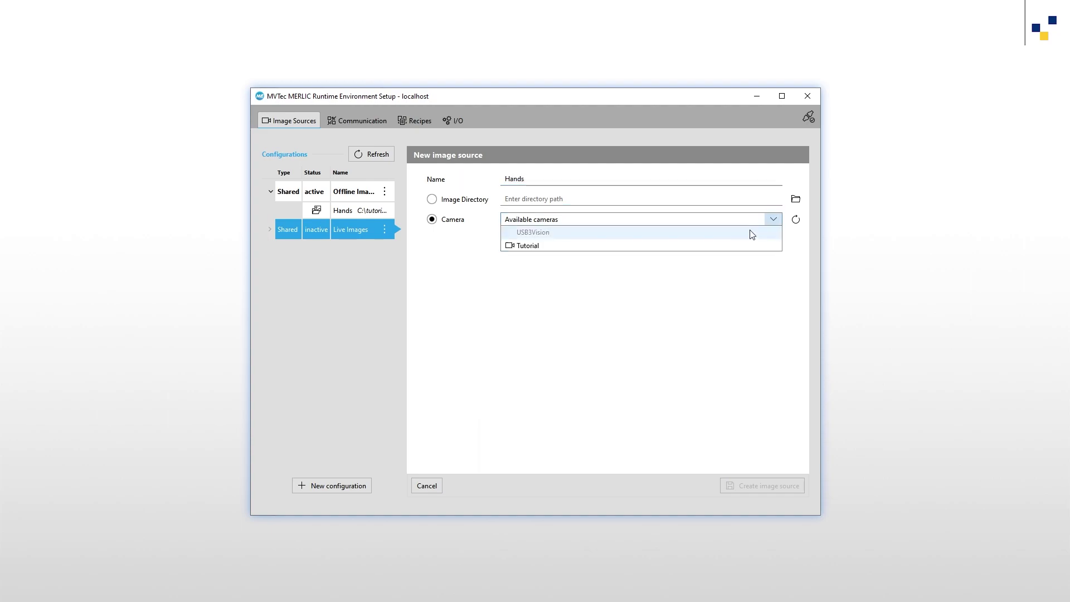
click(725, 246)
click(767, 479)
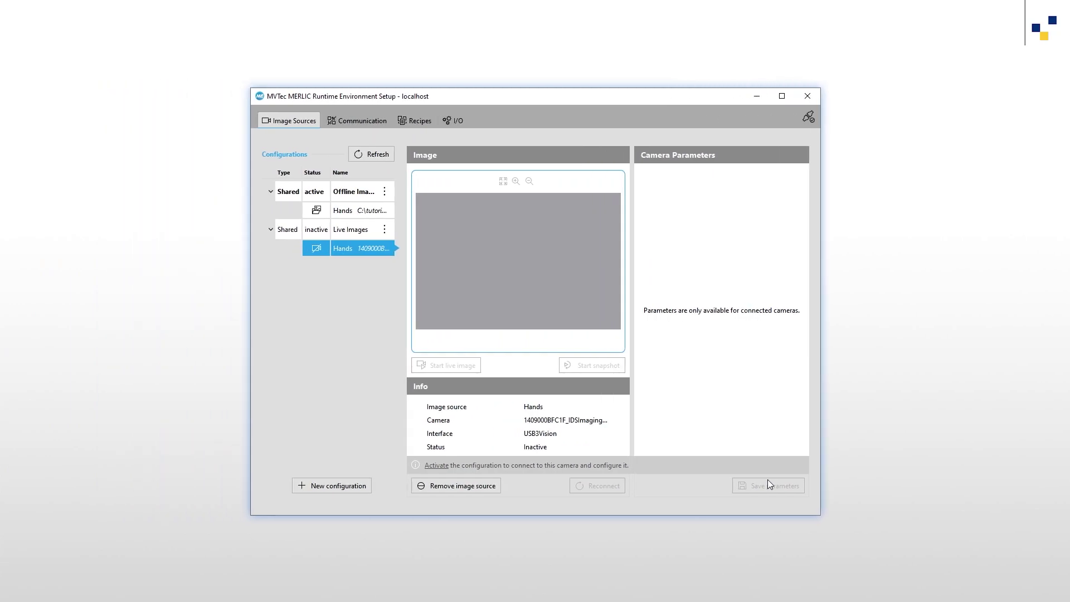
Step: Activate Live Images, stream live images, and raise exposure time to 93303
click(441, 465)
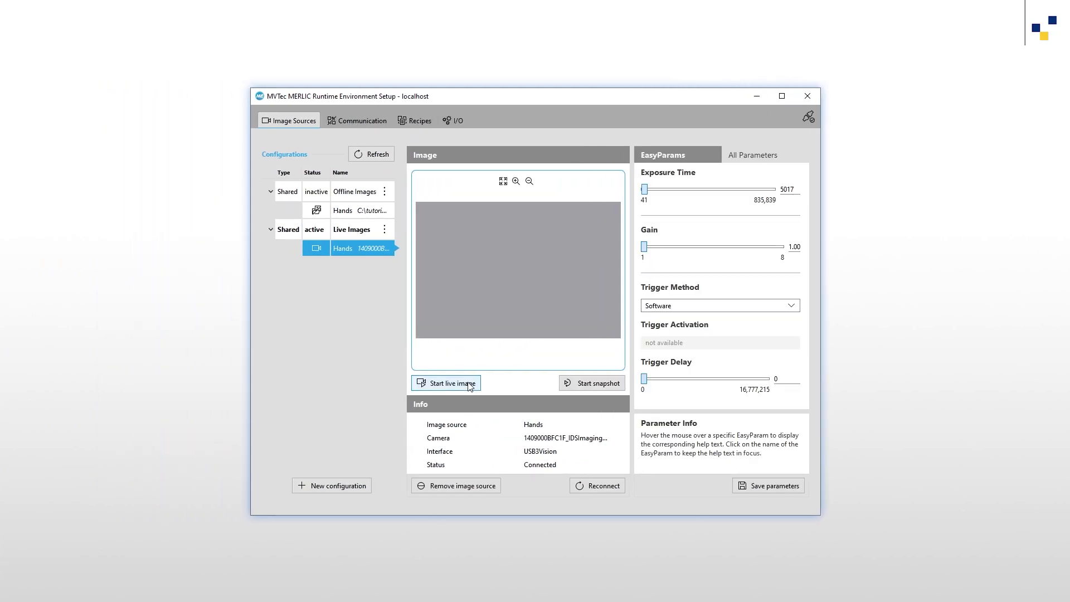
click(470, 384)
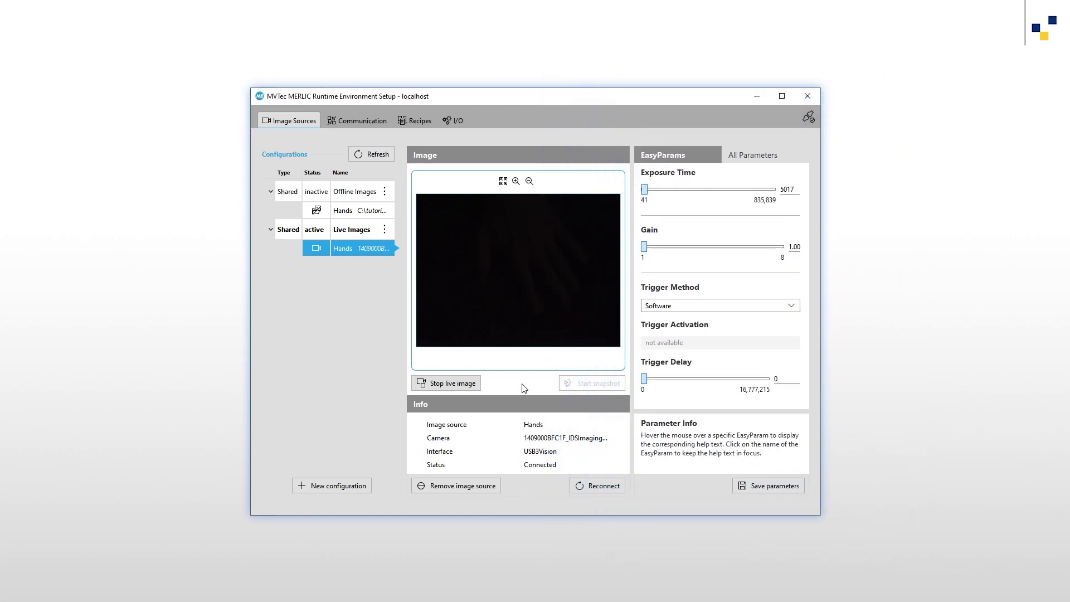
drag(645, 189, 658, 192)
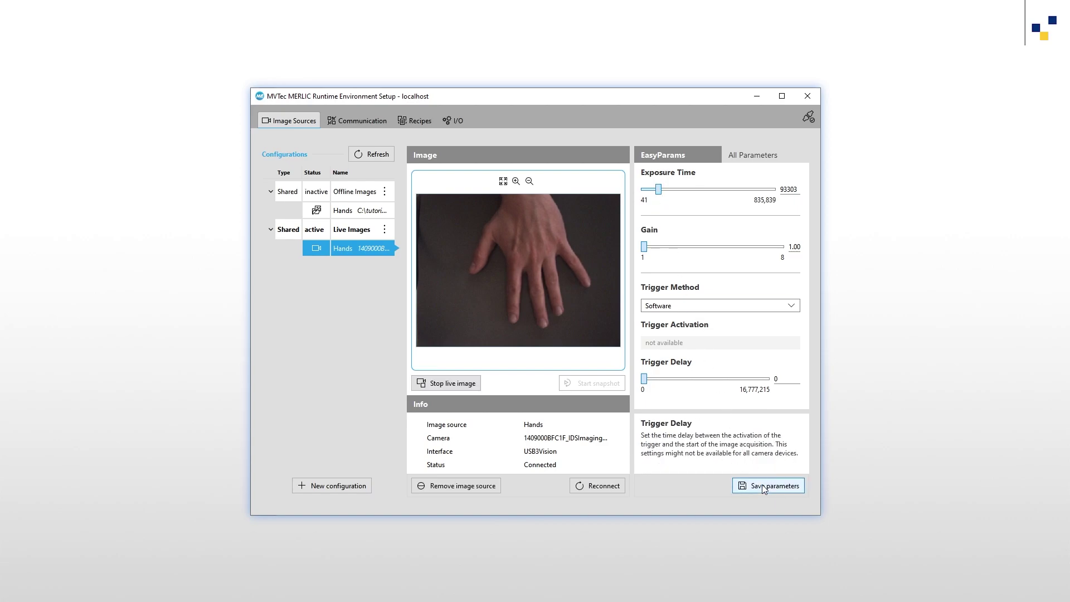
Step: Zoom in on the fingers and back out, stop the stream, and select Offline Images
click(516, 181)
click(539, 290)
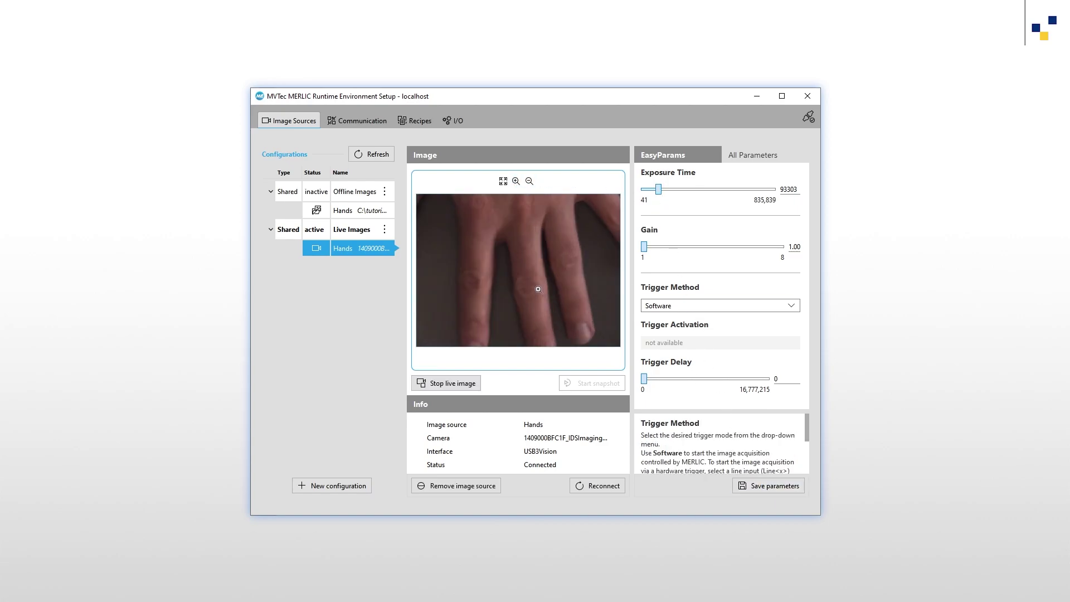
click(538, 289)
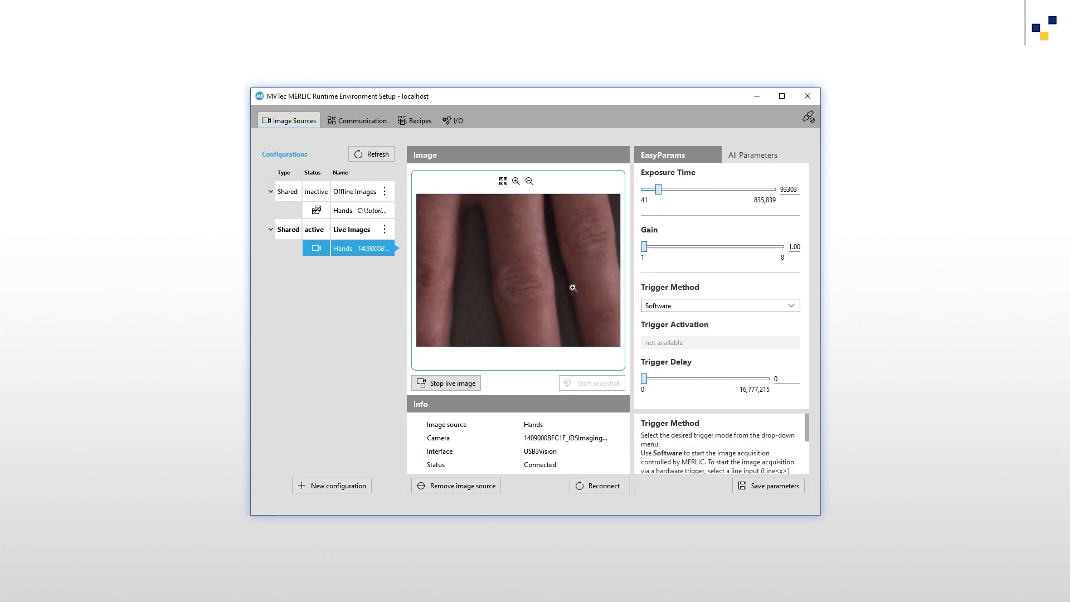
click(503, 181)
click(471, 383)
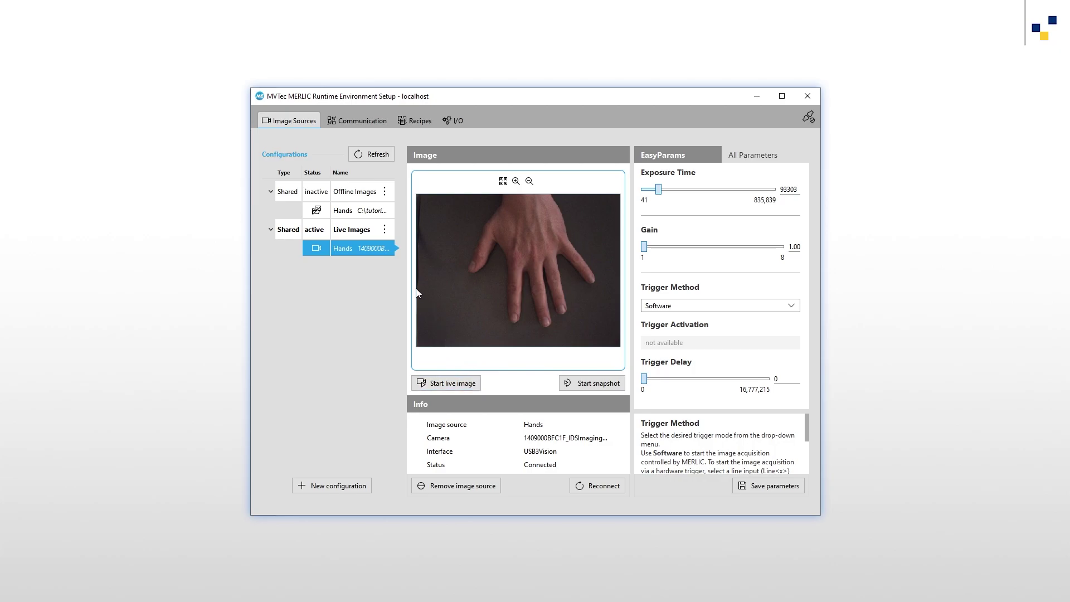
click(356, 193)
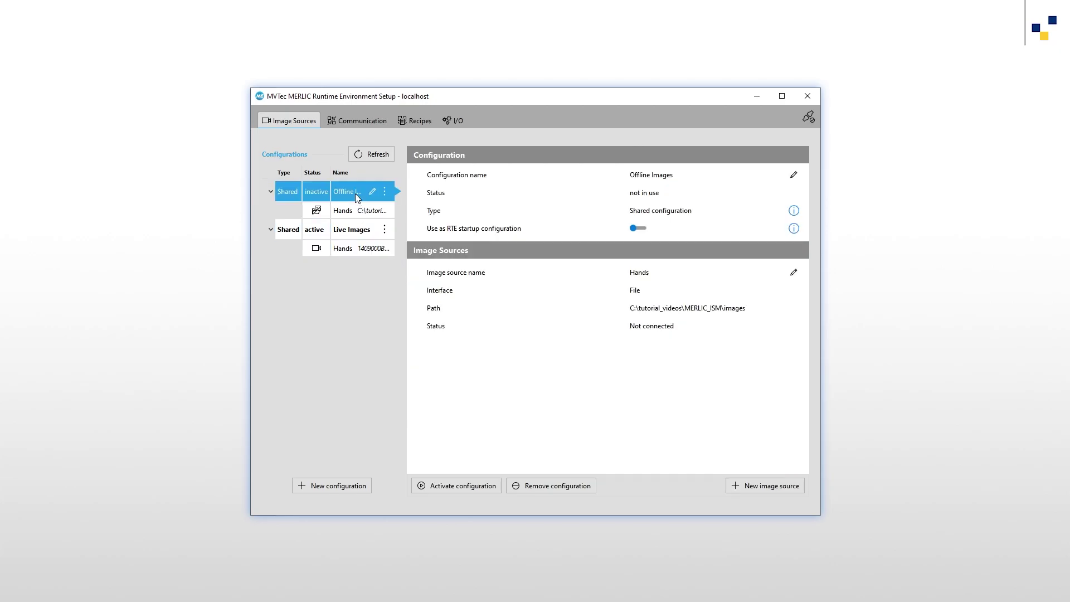
Step: Make Offline Images the active configuration again
click(484, 485)
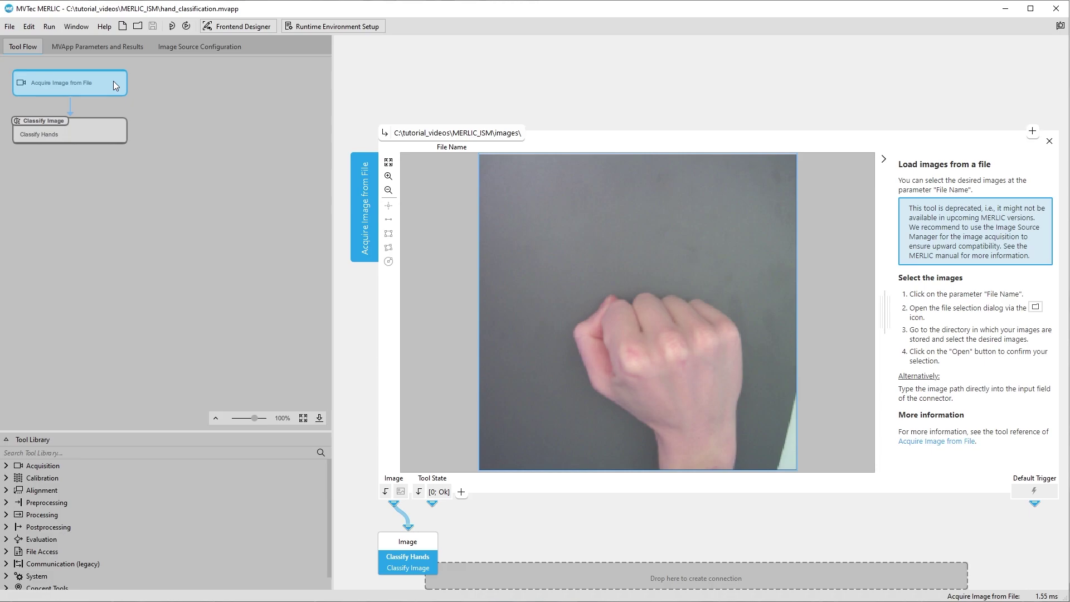
Step: Replace Acquire Image from File with an Image Source tool wired into Classify Image
key(Delete)
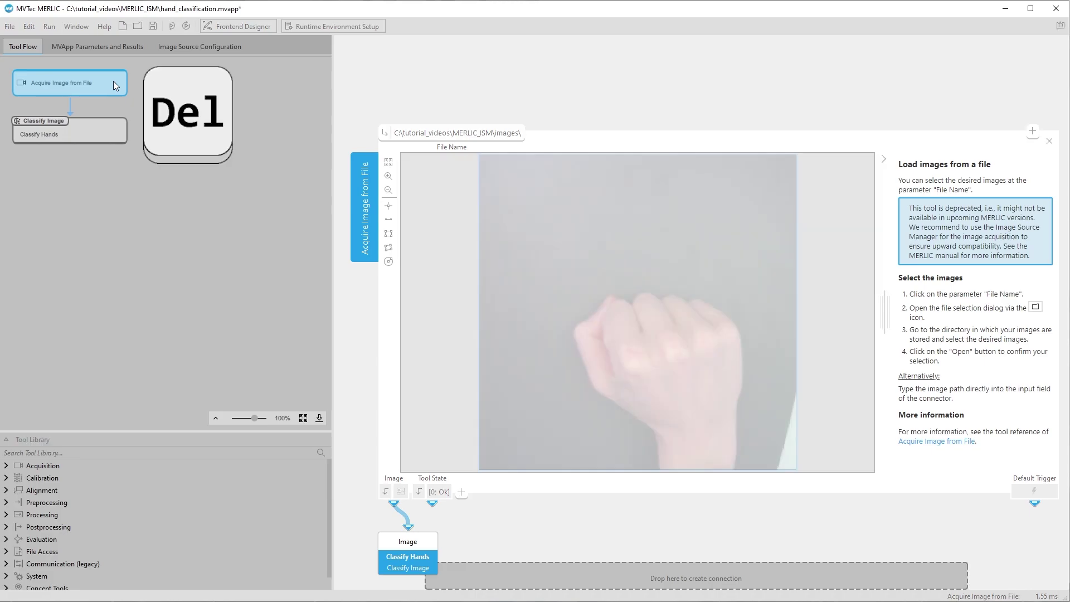
click(6, 465)
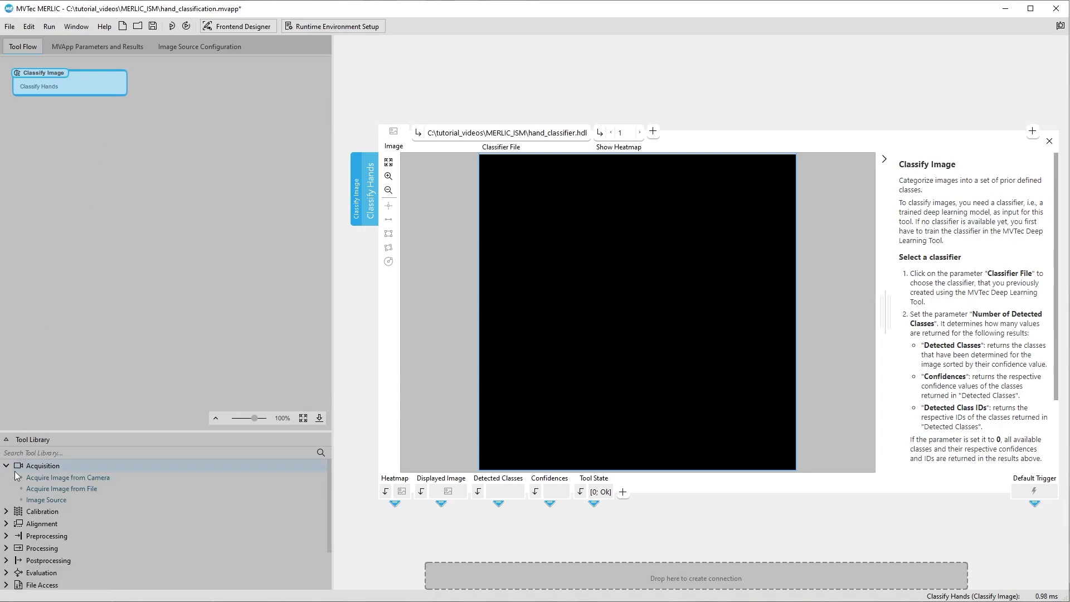
drag(46, 499, 67, 65)
drag(396, 507, 641, 589)
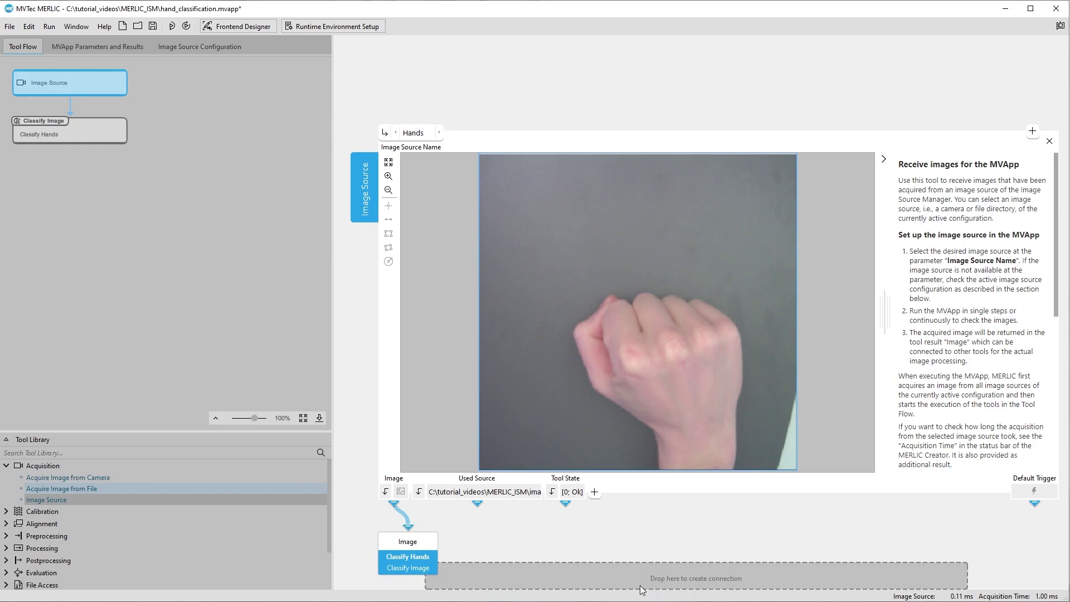
Step: Single-step the MVApp twice, showing Classify Image labelling an open hand as class 5
click(105, 137)
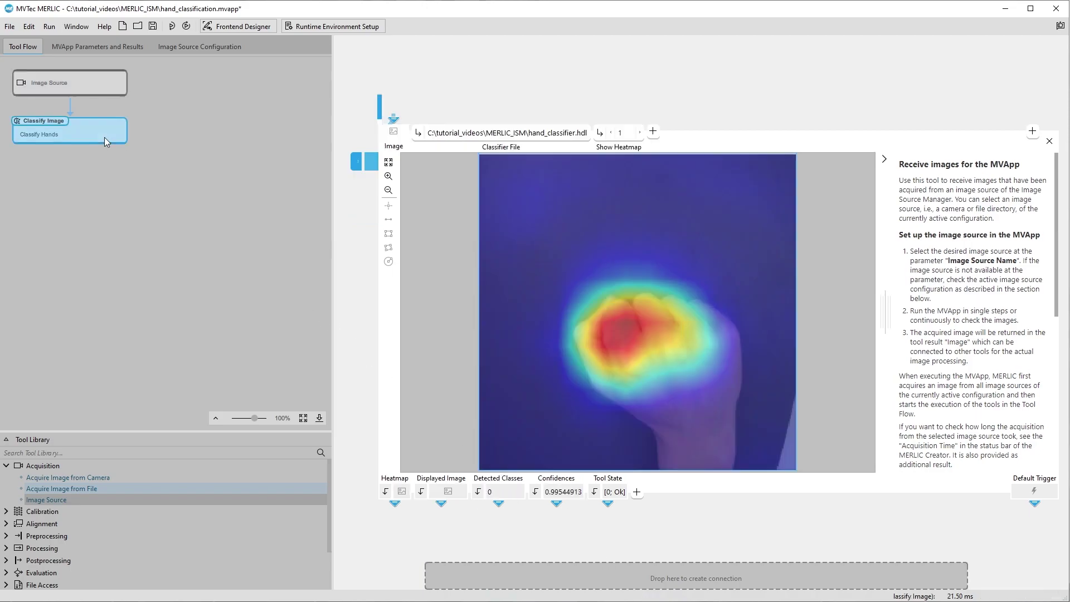
click(171, 28)
click(171, 27)
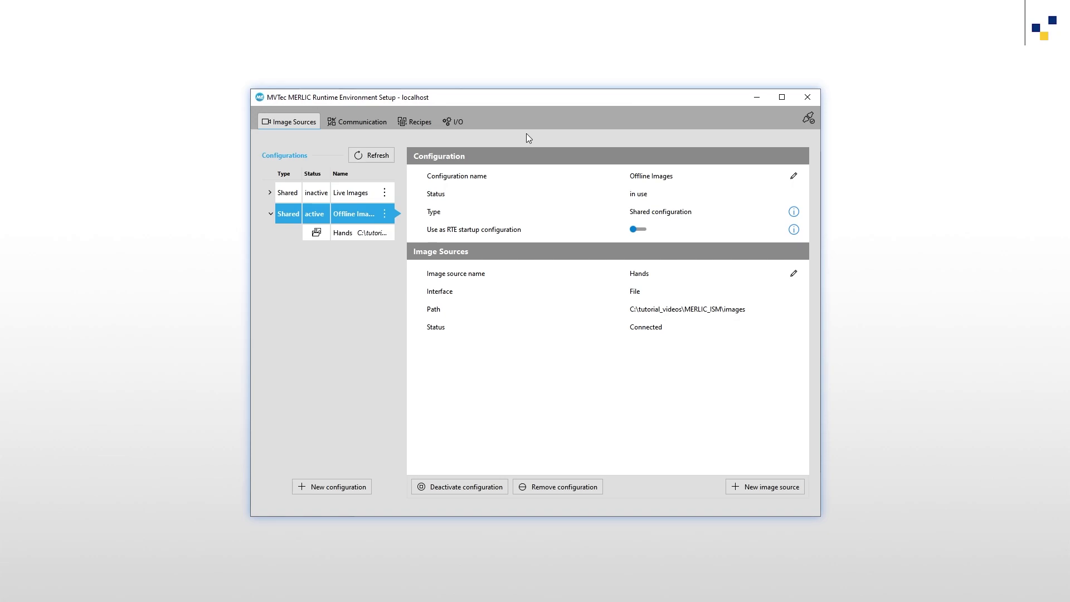
Step: Select Live Images and make it the active configuration
click(368, 193)
click(490, 484)
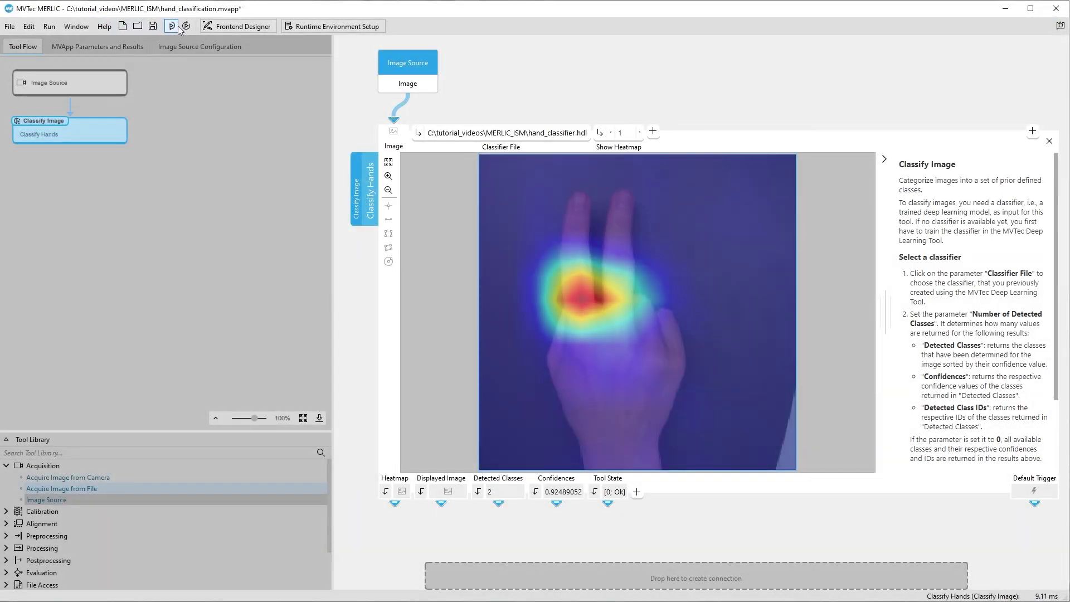
Step: Run hand_classification continuously on live camera images, reaching class 5 at confidence 0.92489052
click(184, 26)
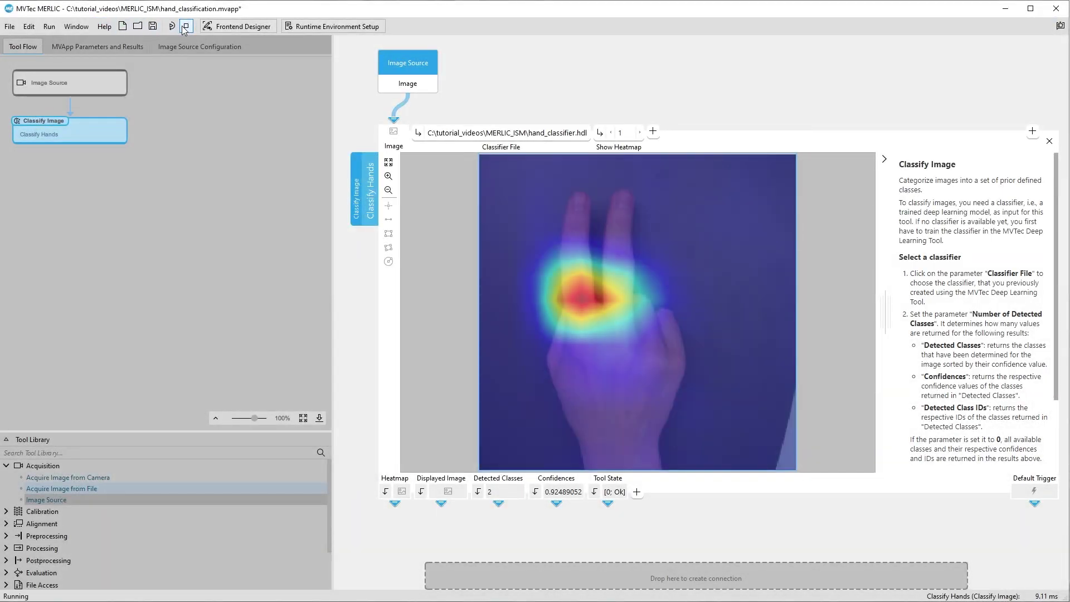